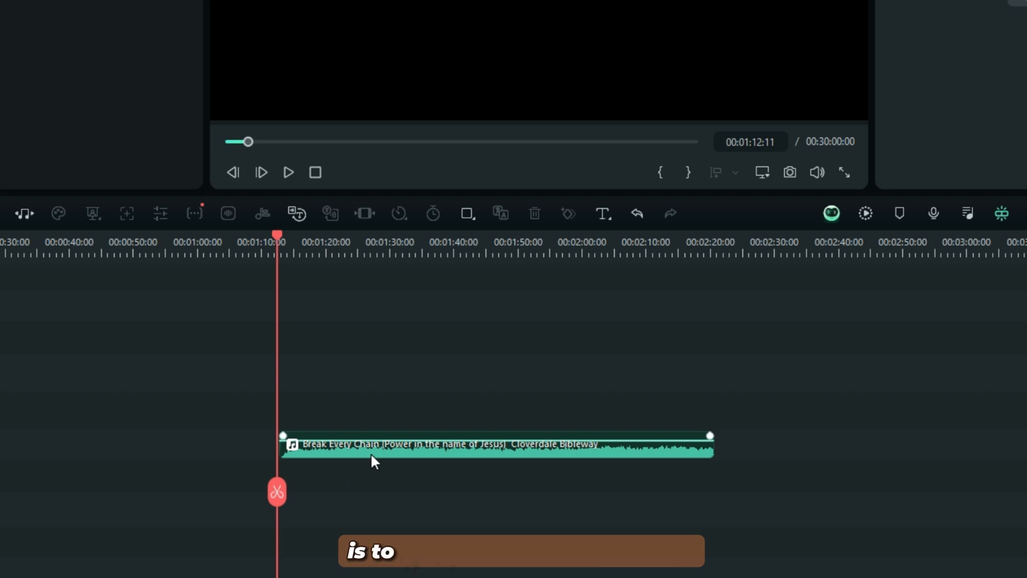
- Separate the song clip on the timeline into vocals and background with AI Vocal Remover
{"action": "right_click", "coordinate": [371, 458]}
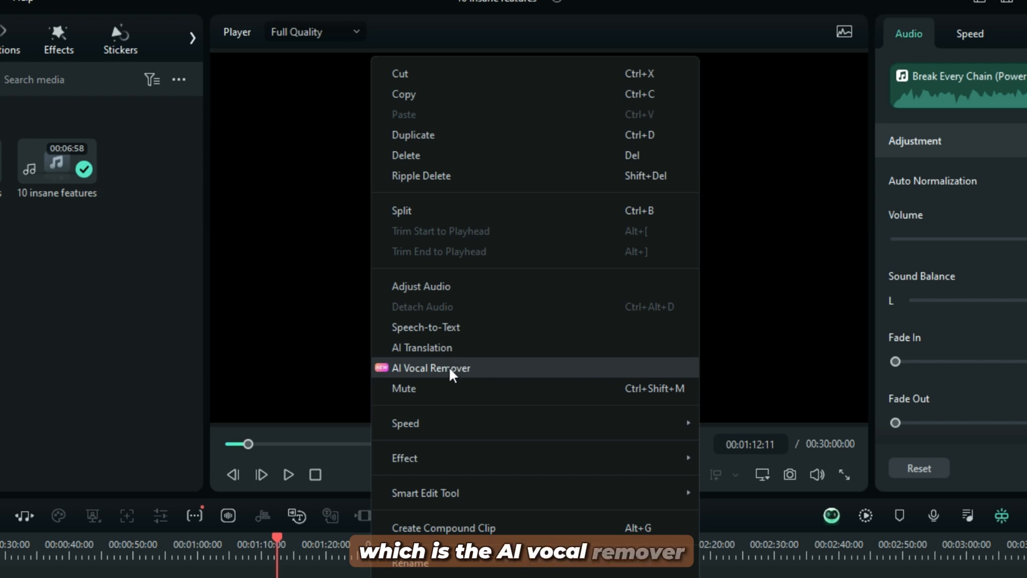
{"action": "left_click", "coordinate": [451, 374]}
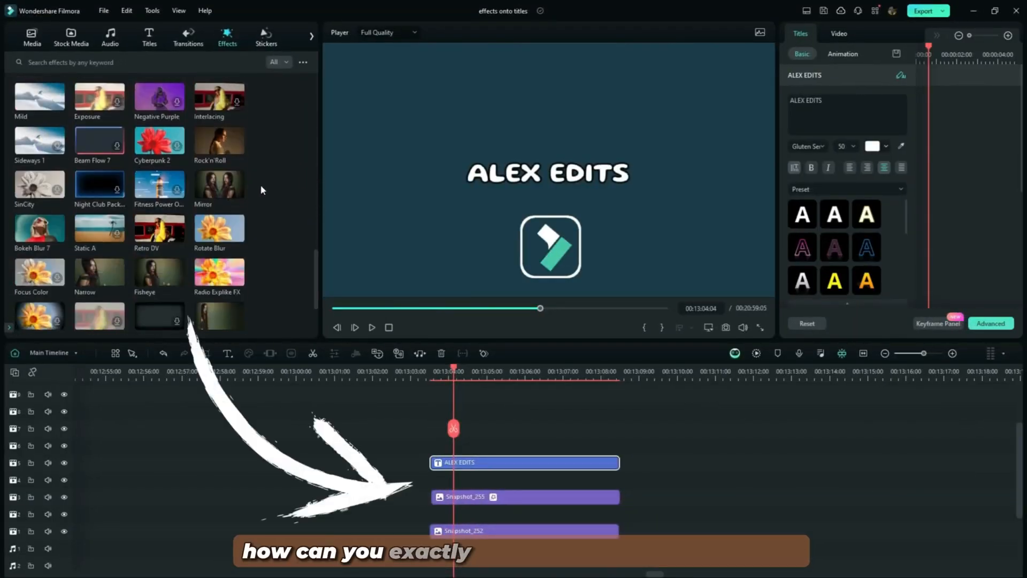
- Apply the Narrow effect to the selected title clip on the timeline
{"action": "left_click_drag", "start_coordinate": [100, 273], "coordinate": [437, 477]}
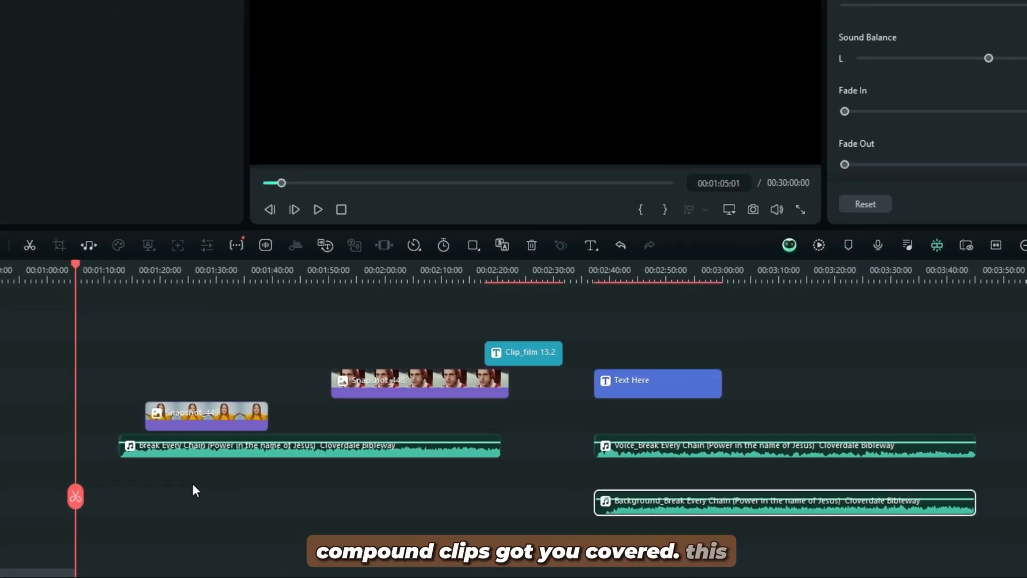
- Add both snapshot clips, the original song, the Clip_film 13.2 and Text Here titles, and the separated voice clip to the timeline selection
{"action": "left_click", "coordinate": [190, 415], "text": "ctrl"}
{"action": "left_click", "coordinate": [193, 454], "text": "ctrl"}
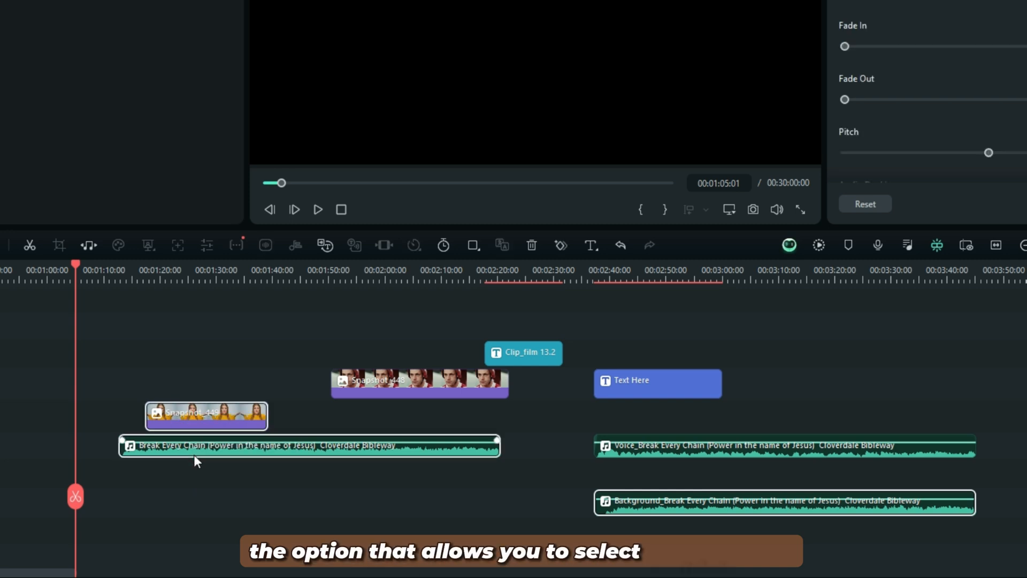
{"action": "left_click", "coordinate": [387, 383], "text": "ctrl"}
{"action": "left_click", "coordinate": [515, 354], "text": "ctrl"}
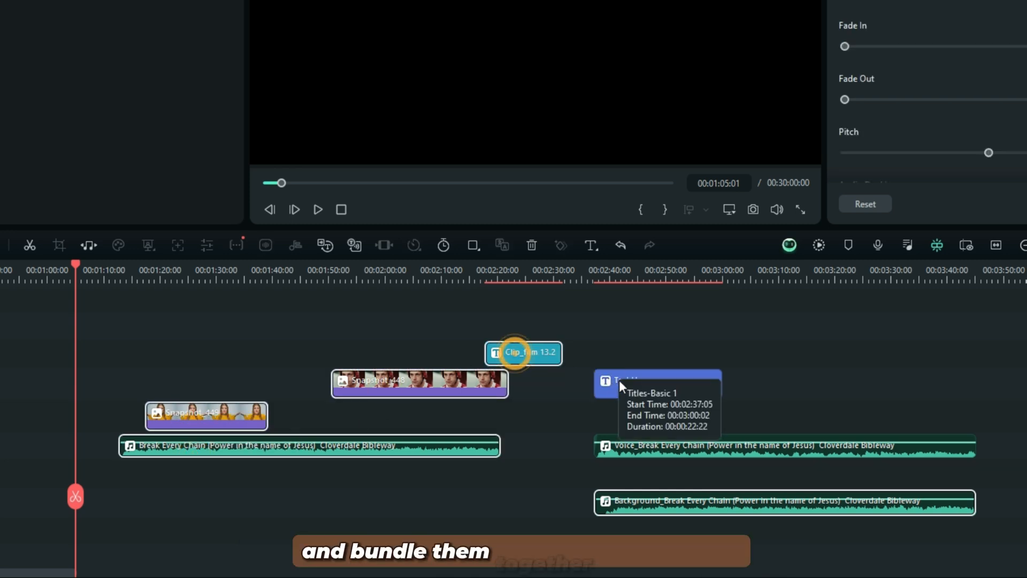
{"action": "left_click", "coordinate": [624, 381], "text": "ctrl"}
{"action": "left_click", "coordinate": [684, 450], "text": "ctrl"}
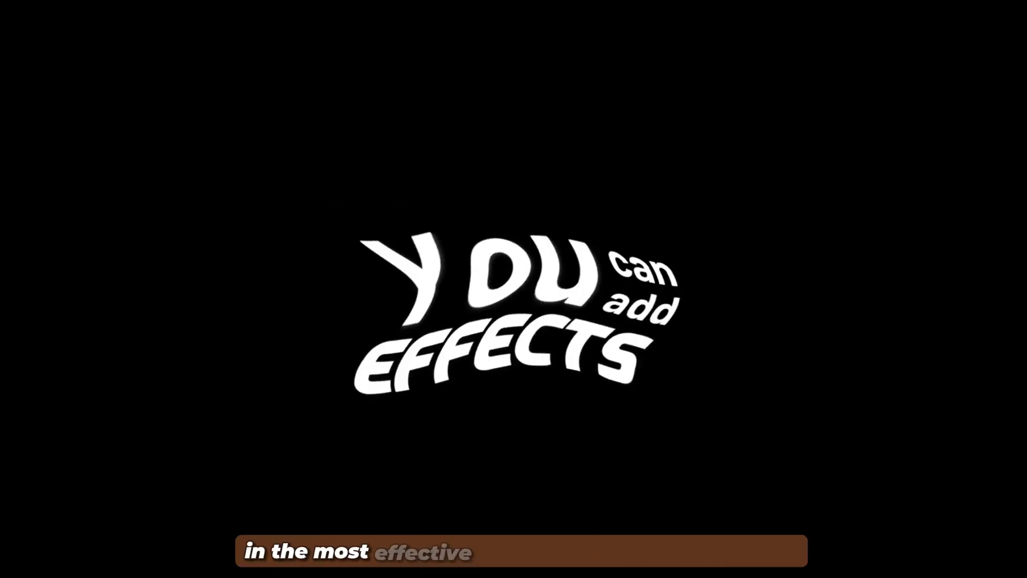
- Create a compound clip from the name title above the woman's image, naming it after the name shown in the title
{"action": "left_click", "coordinate": [242, 445]}
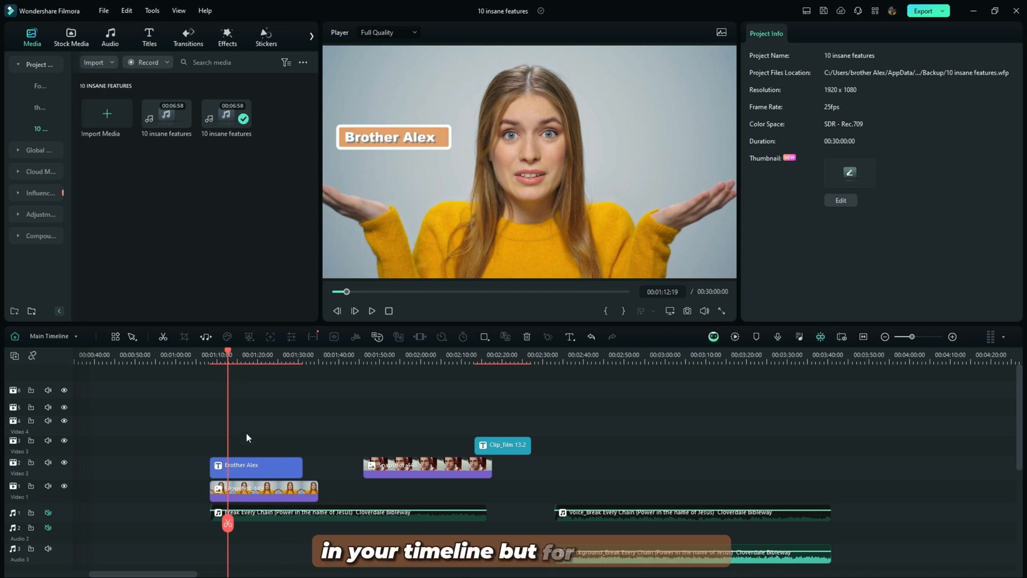
{"action": "left_click", "coordinate": [238, 466]}
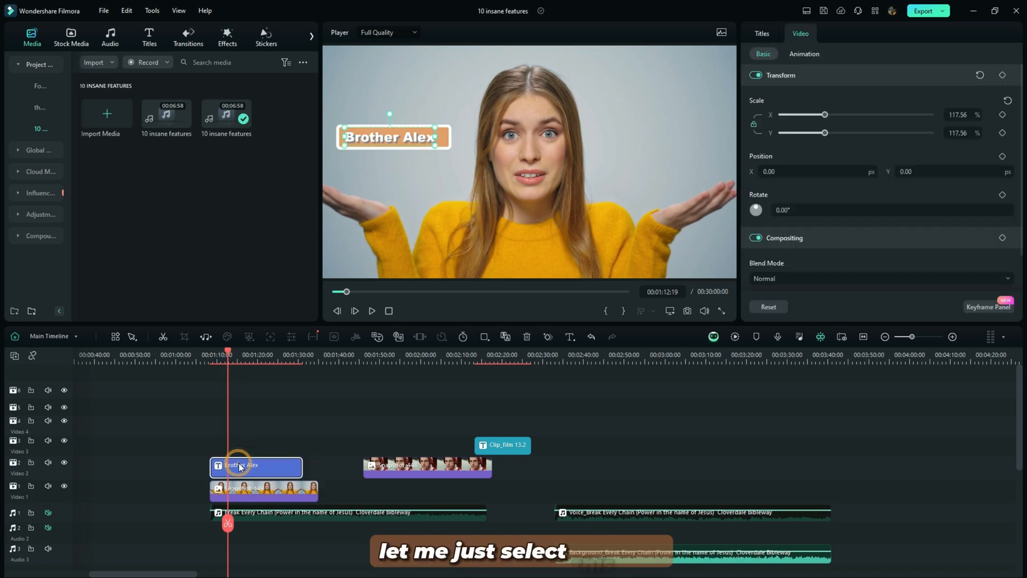
{"action": "right_click", "coordinate": [240, 469]}
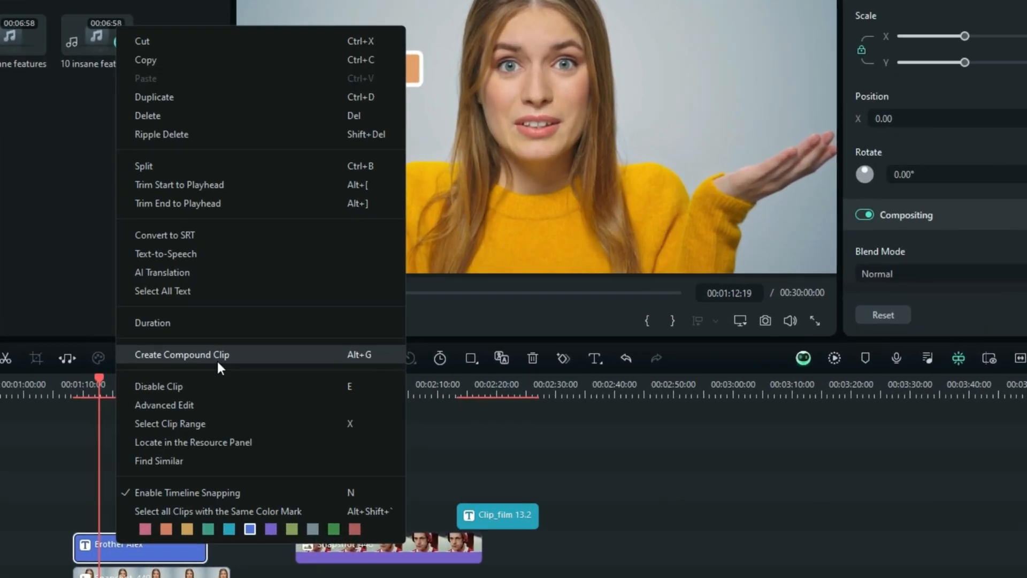
{"action": "left_click", "coordinate": [217, 355]}
{"action": "type", "text": "brother alex"}
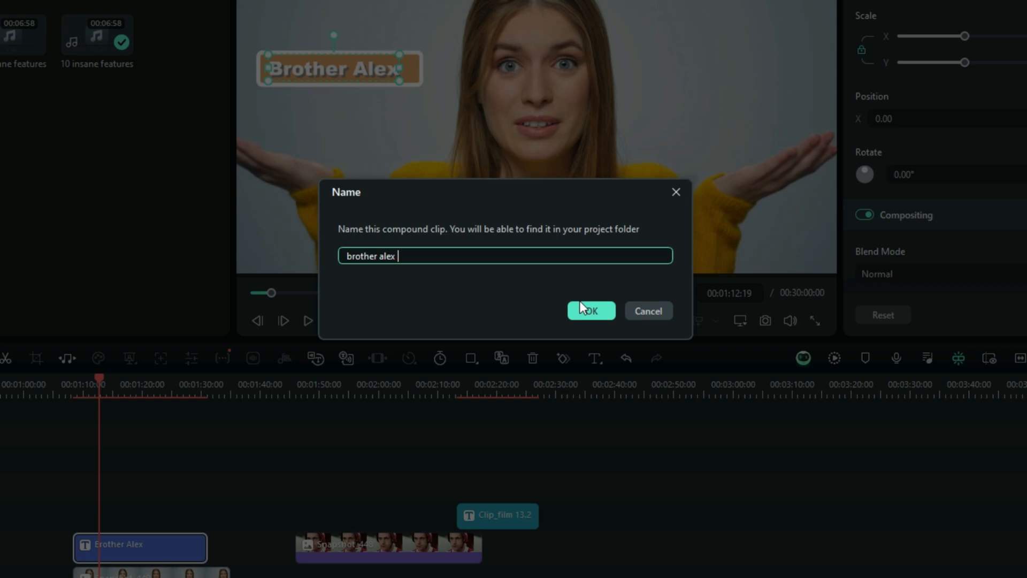
{"action": "left_click", "coordinate": [588, 310]}
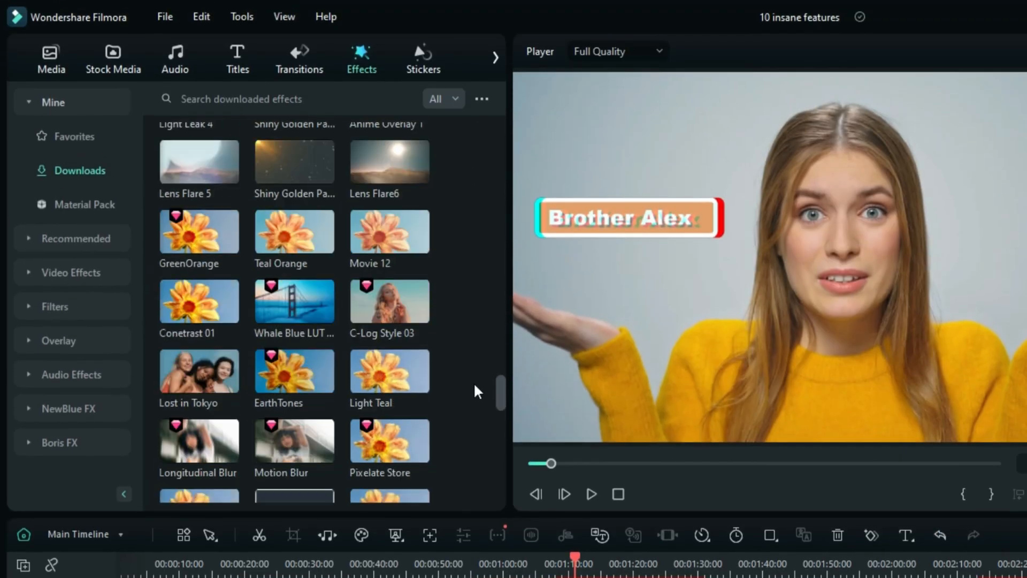
- Apply the downloaded Glitch Dispersion effect to the compound name-title clip on the timeline
{"action": "scroll", "coordinate": [477, 359], "scroll_direction": "up", "scroll_amount": 5}
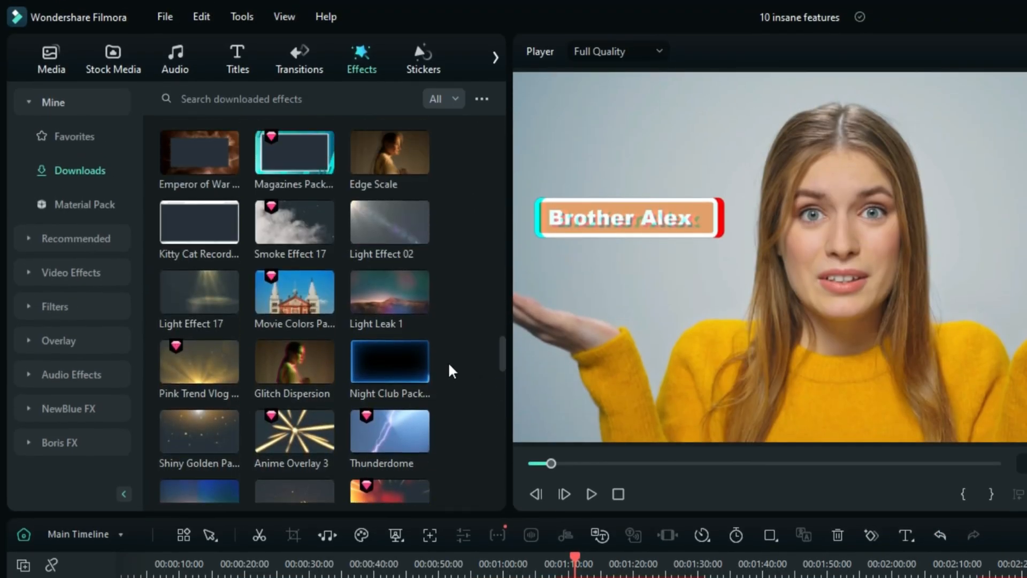
{"action": "left_click_drag", "start_coordinate": [282, 366], "coordinate": [579, 577]}
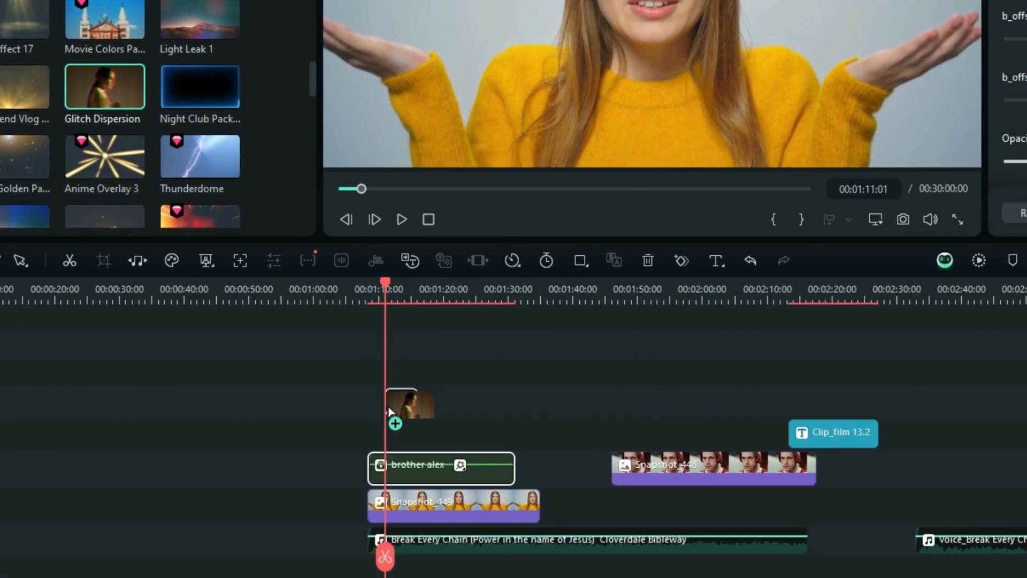
{"action": "left_click_drag", "start_coordinate": [389, 453], "coordinate": [384, 464]}
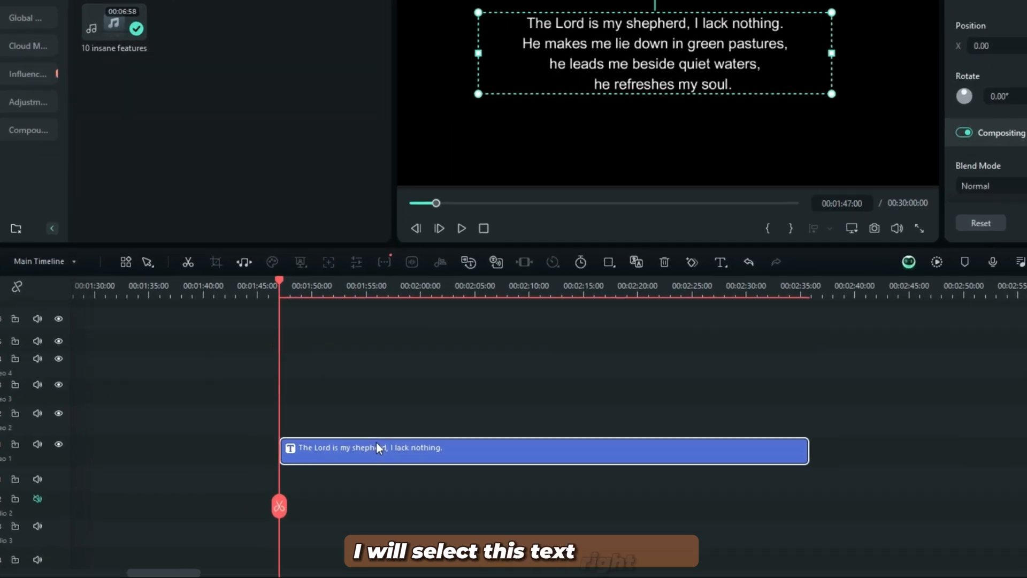
- Open Text-to-Speech for the Lord is my shepherd title and browse the Narration, News, Ads, Social Media, Educational and All voices
{"action": "right_click", "coordinate": [371, 451]}
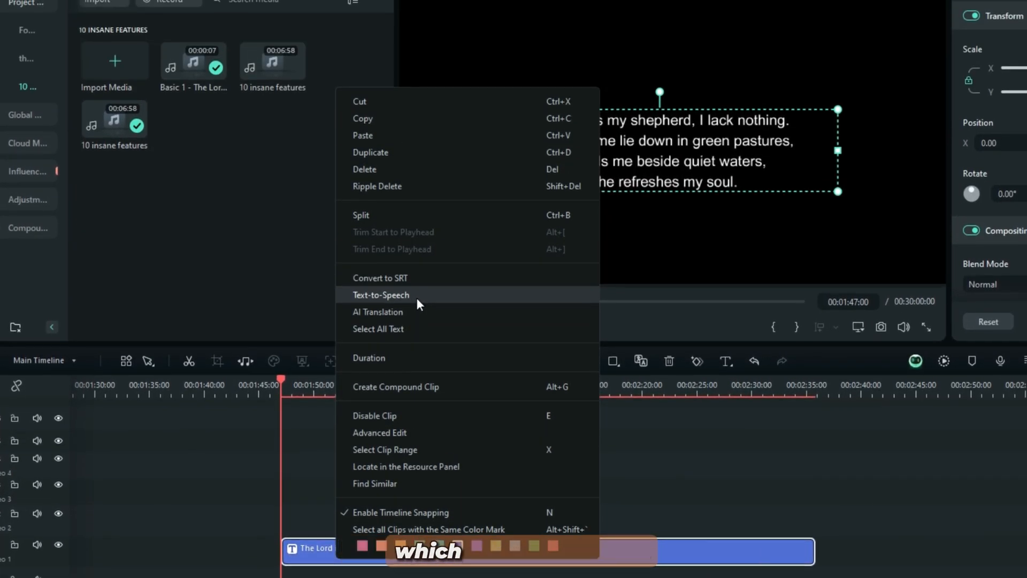
{"action": "left_click", "coordinate": [416, 297]}
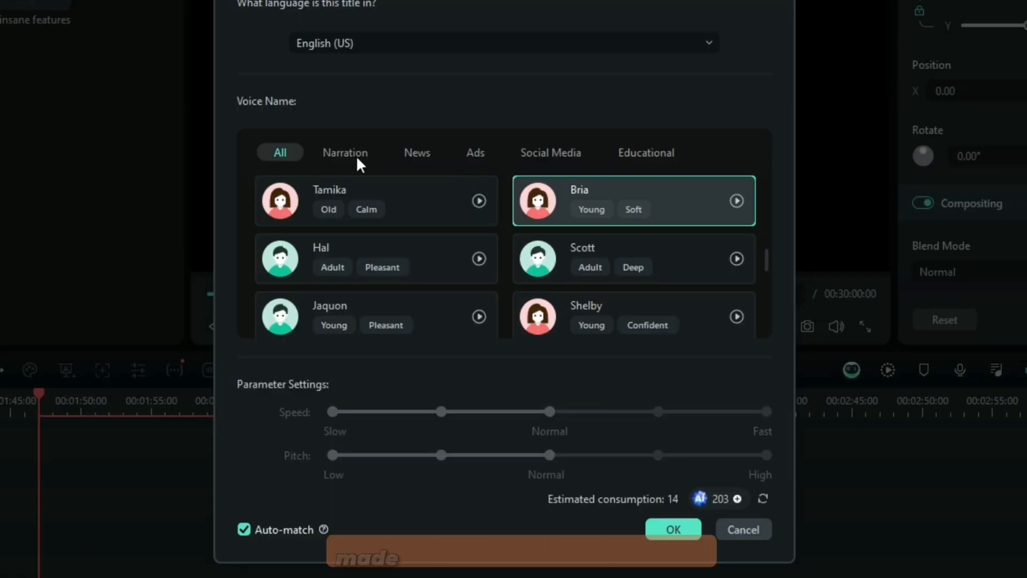
{"action": "left_click", "coordinate": [356, 155]}
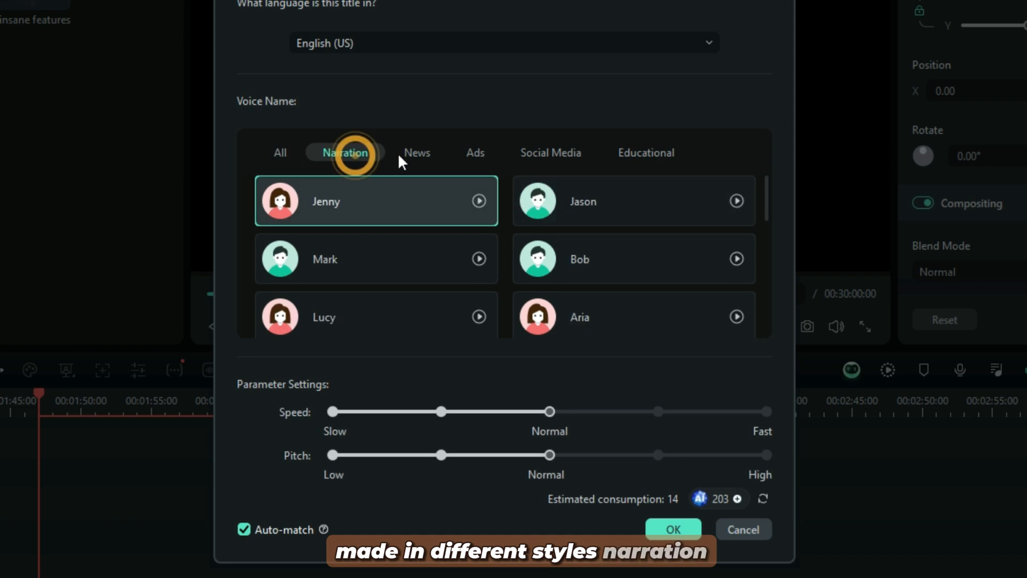
{"action": "left_click", "coordinate": [413, 151]}
{"action": "left_click", "coordinate": [472, 150]}
{"action": "left_click", "coordinate": [518, 151]}
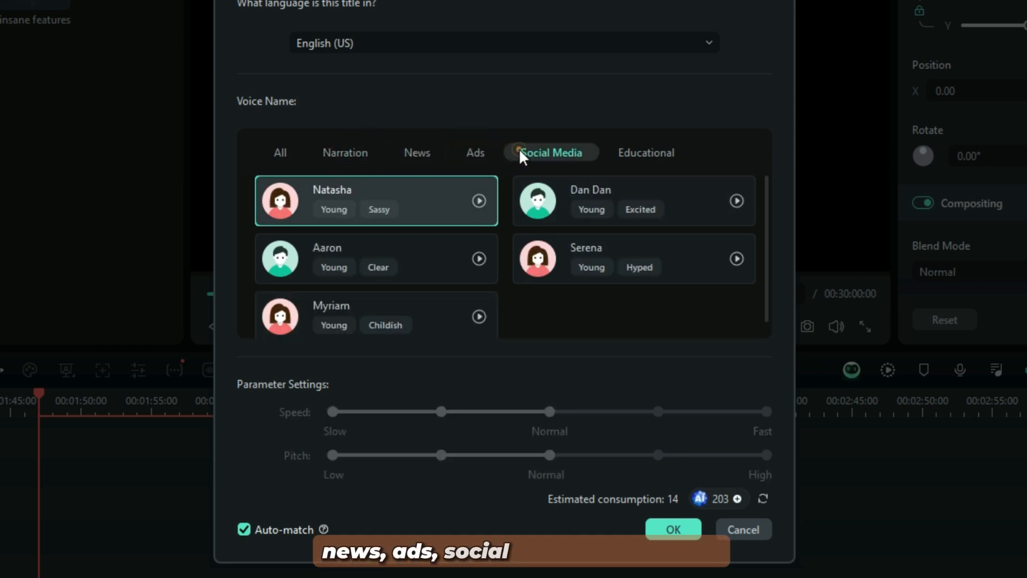
{"action": "left_click", "coordinate": [642, 152]}
{"action": "left_click", "coordinate": [283, 152]}
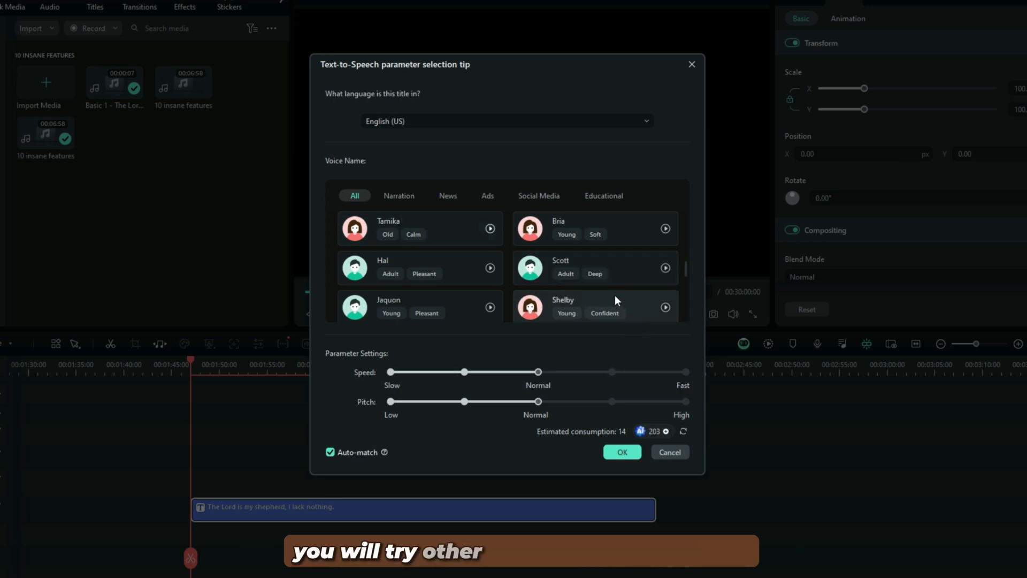
- Generate the speech from the title with the Bria voice at normal speed and pitch
{"action": "left_click", "coordinate": [598, 229]}
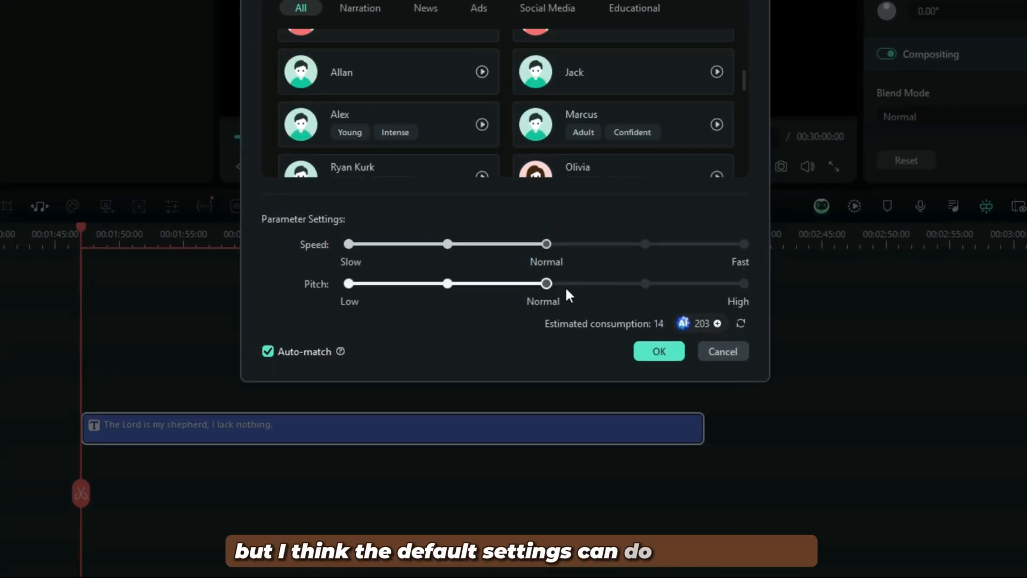
{"action": "left_click", "coordinate": [656, 354]}
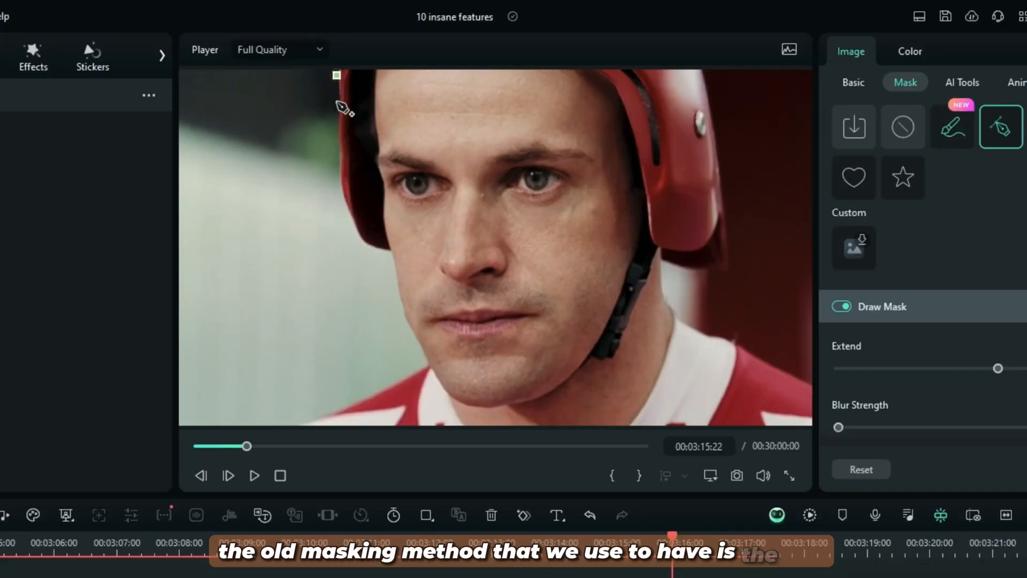
- Place Draw Mask points along the edge of the man's red helmet
{"action": "left_click", "coordinate": [428, 89]}
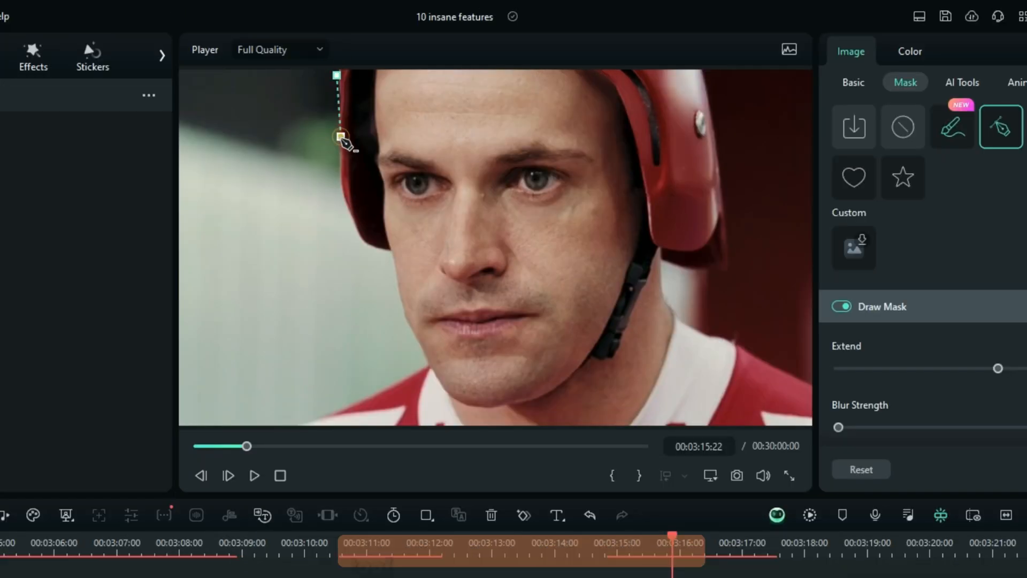
{"action": "left_click", "coordinate": [427, 115]}
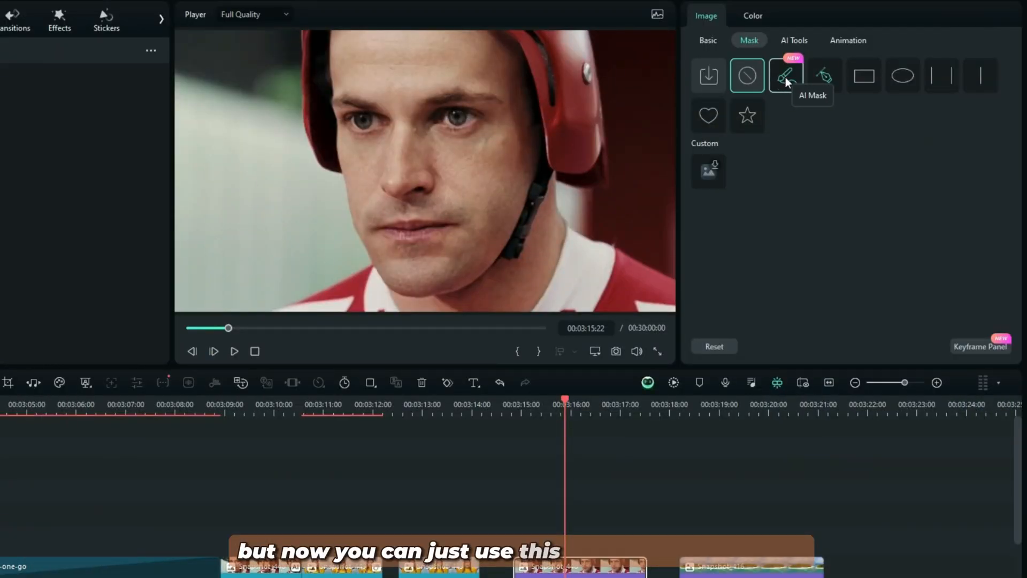
- Add an AI mask to the image of the helmeted man using the Select Subject mode
{"action": "left_click", "coordinate": [785, 77]}
{"action": "left_click", "coordinate": [962, 236]}
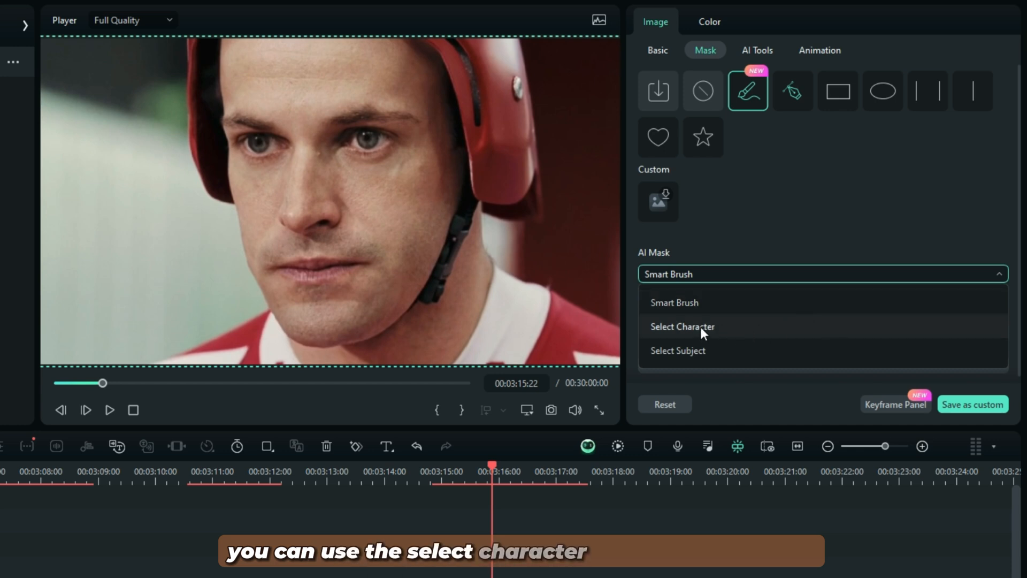
{"action": "left_click", "coordinate": [701, 348]}
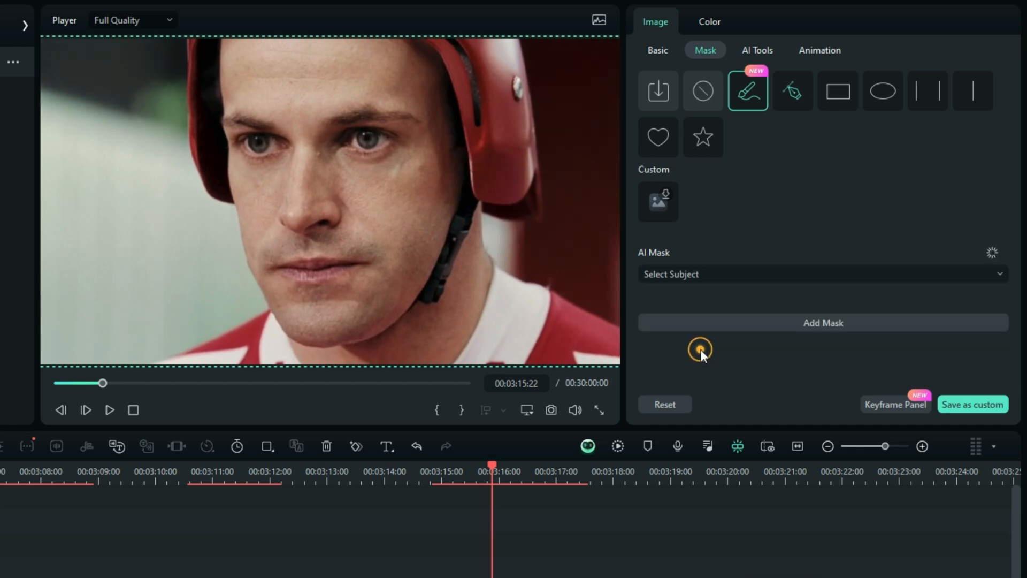
{"action": "left_click", "coordinate": [691, 344]}
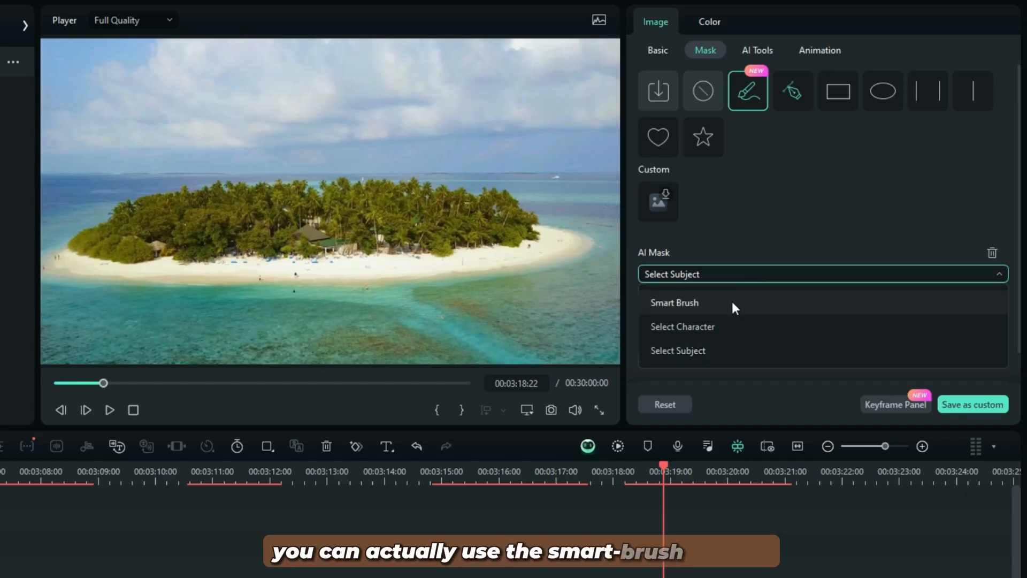
- Switch the island image's AI mask to Smart Brush with brush size 63 and brush over the island's end
{"action": "left_click", "coordinate": [732, 301]}
{"action": "left_click_drag", "start_coordinate": [651, 322], "coordinate": [704, 322]}
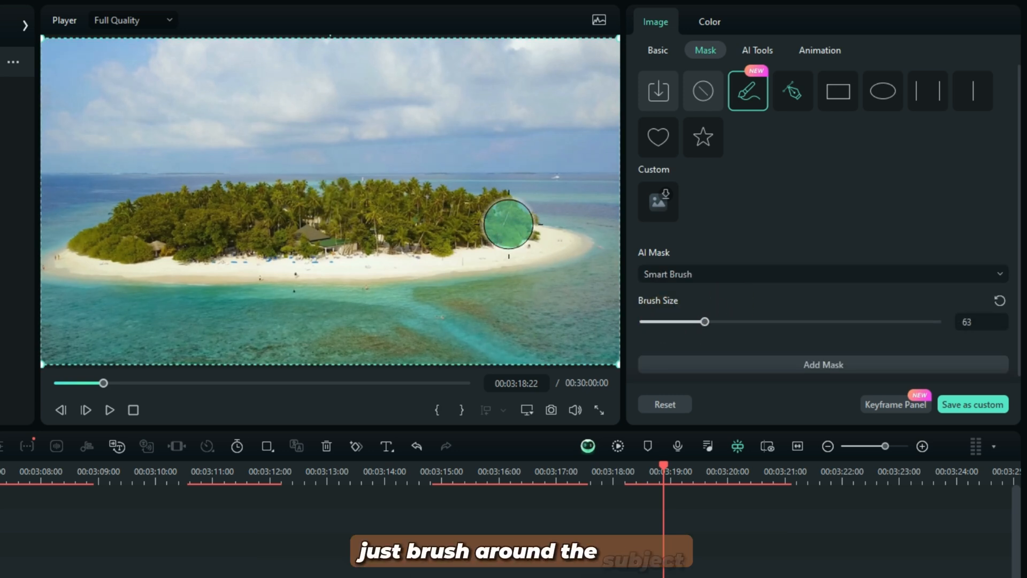
{"action": "mouse_move", "coordinate": [509, 220]}
{"action": "left_mouse_down"}
{"action": "mouse_move", "coordinate": [266, 205]}
{"action": "mouse_move", "coordinate": [99, 244]}
{"action": "mouse_move", "coordinate": [545, 235]}
{"action": "left_mouse_up"}
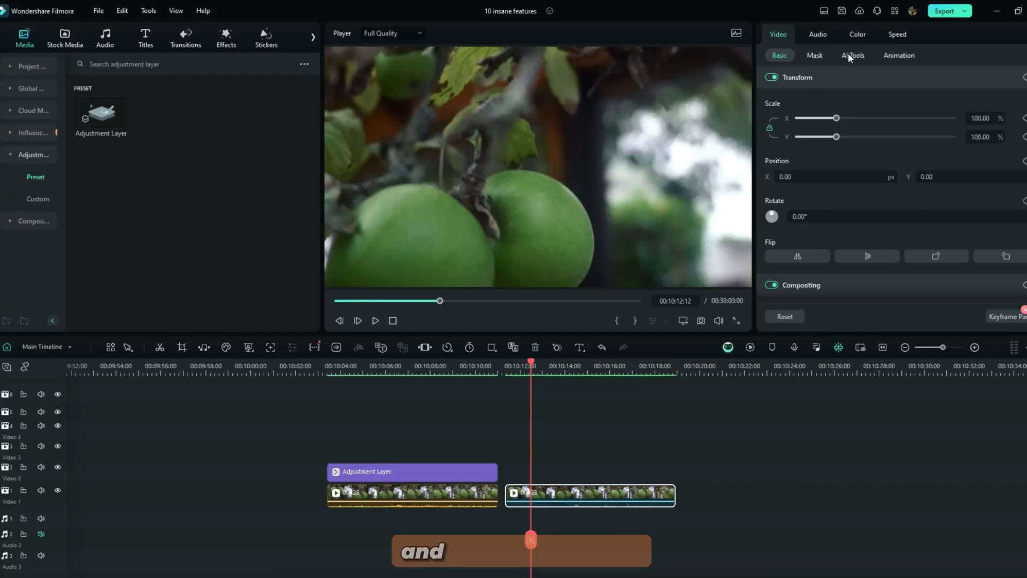
- Turn on Stabilization for the second green apple clip
{"action": "left_click", "coordinate": [849, 56]}
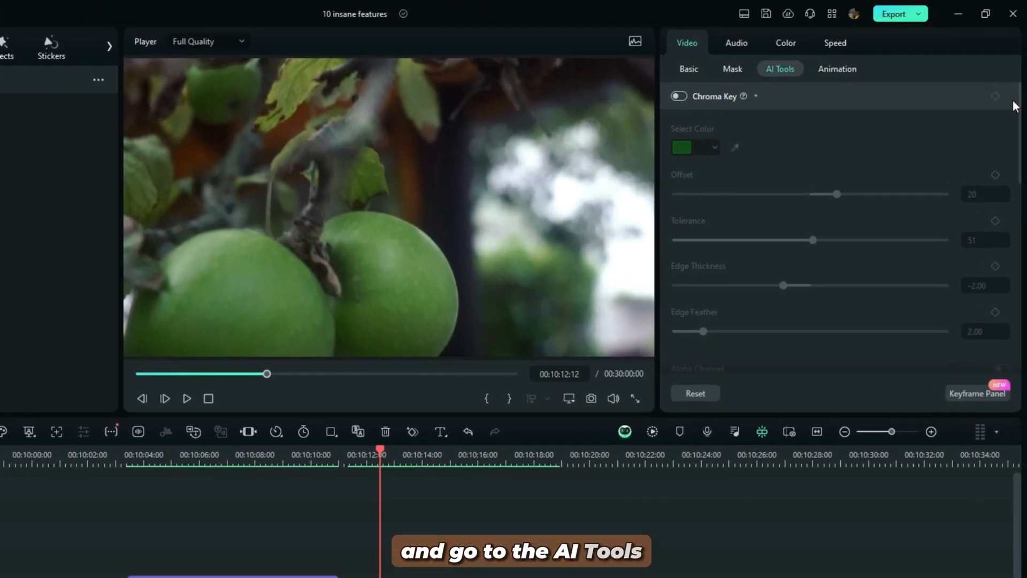
{"action": "left_click_drag", "start_coordinate": [1019, 105], "coordinate": [1023, 126]}
{"action": "left_click_drag", "start_coordinate": [1023, 185], "coordinate": [1022, 243]}
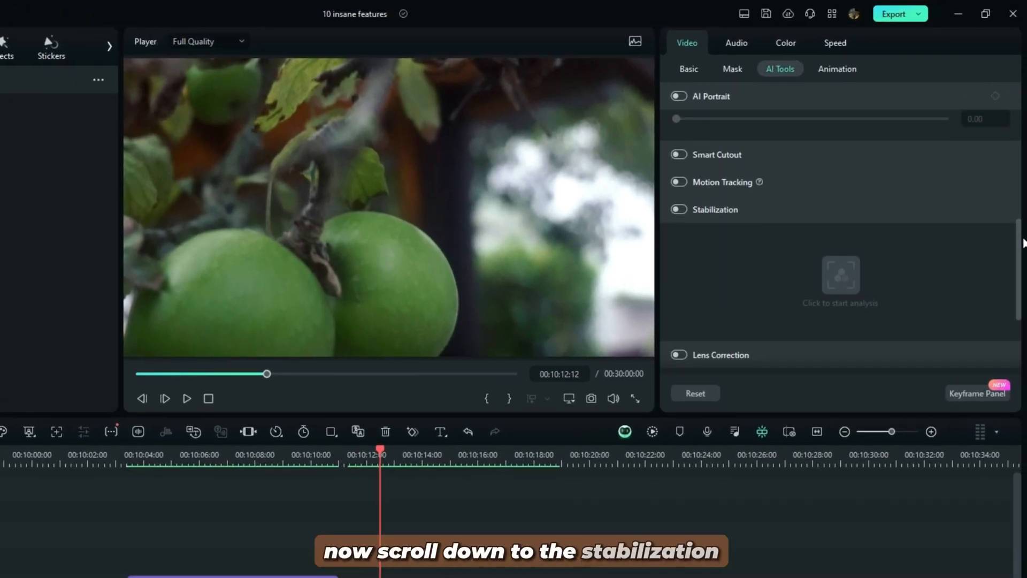
{"action": "left_click", "coordinate": [680, 203]}
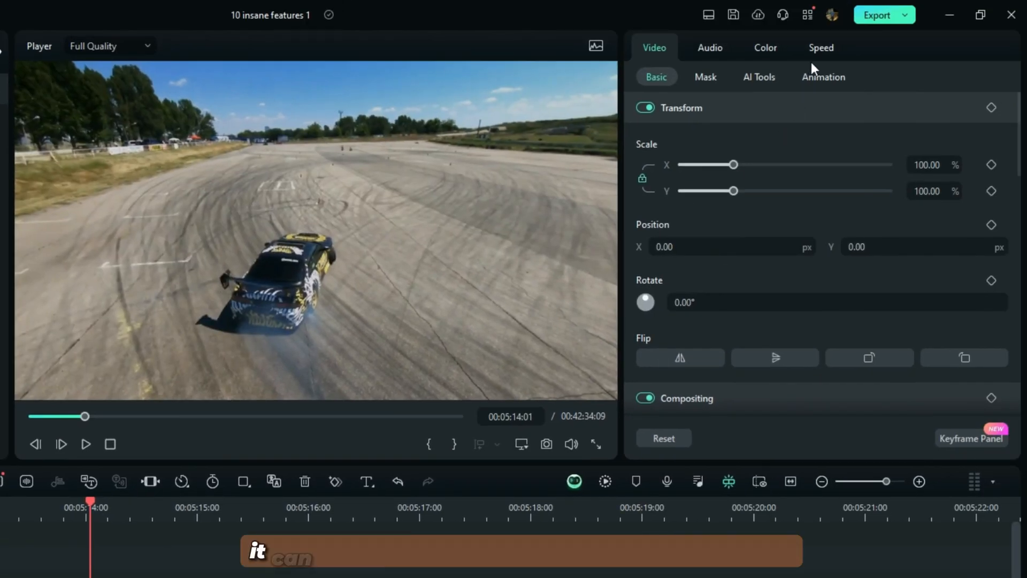
- Set AI Frame Interpolation to Optical Flow in the drifting car clip's speed ramping settings
{"action": "left_click", "coordinate": [810, 51]}
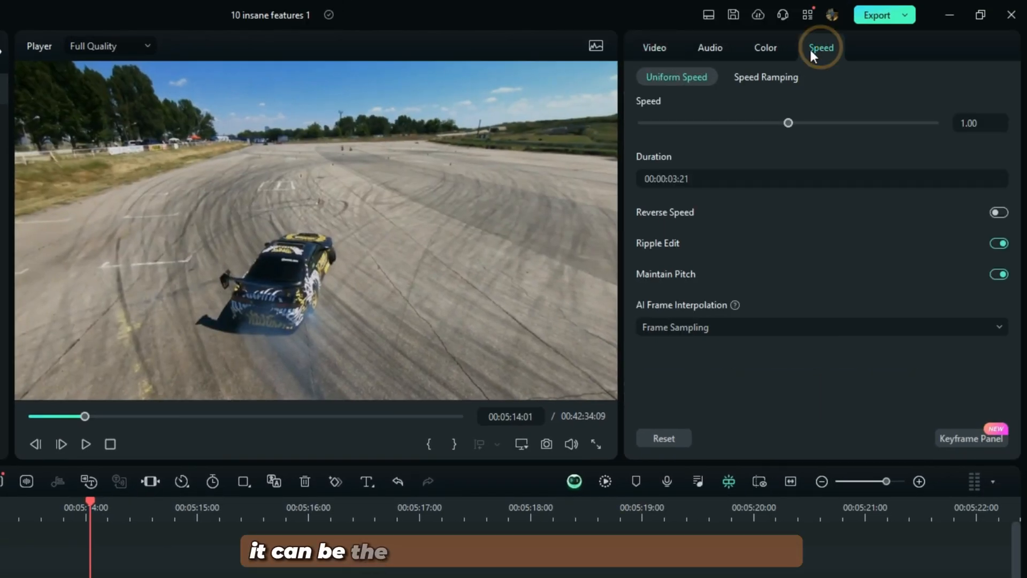
{"action": "left_click", "coordinate": [765, 77]}
{"action": "scroll", "coordinate": [1013, 259], "scroll_direction": "down", "scroll_amount": 3}
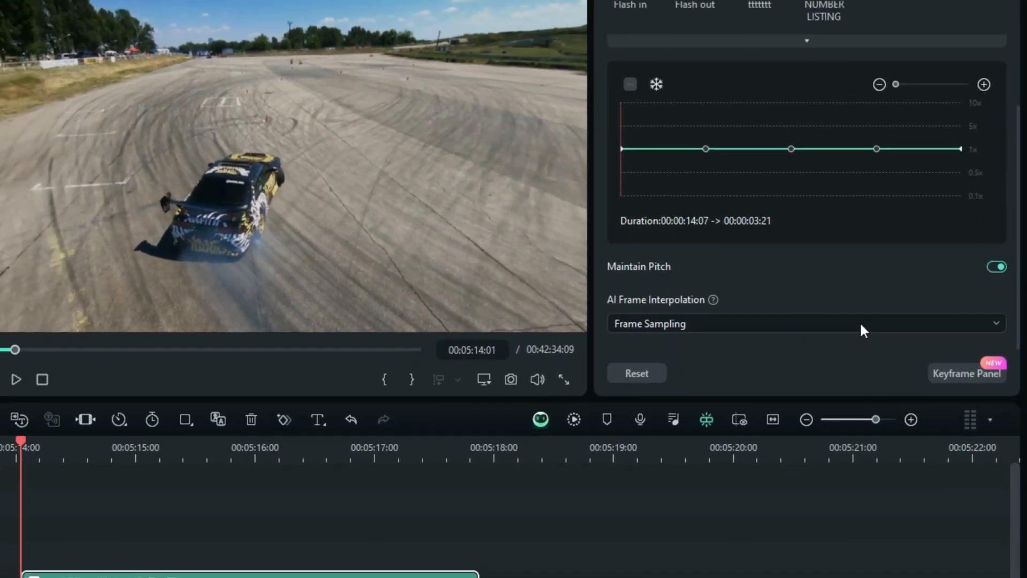
{"action": "left_click", "coordinate": [859, 323]}
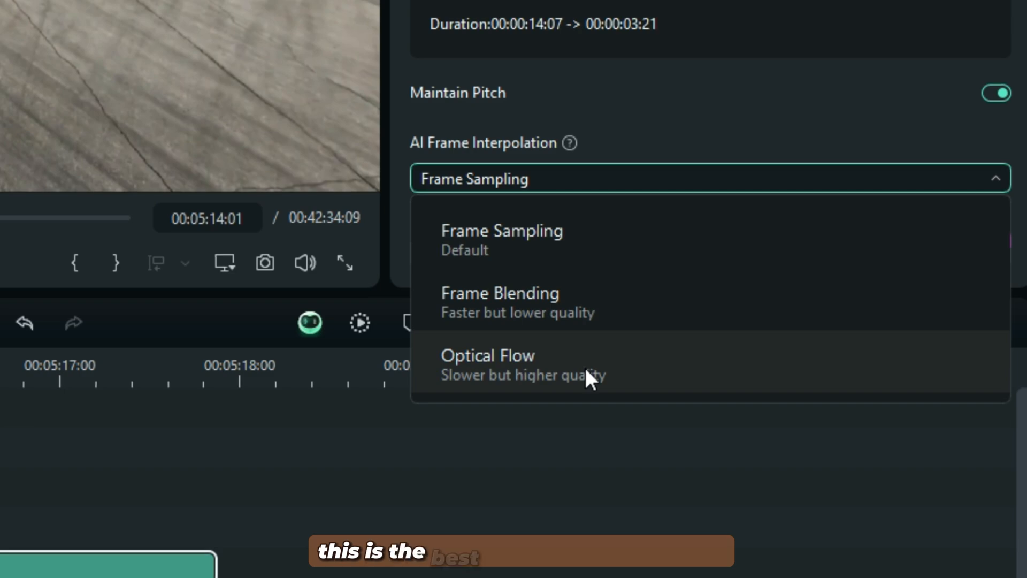
{"action": "left_click", "coordinate": [586, 369]}
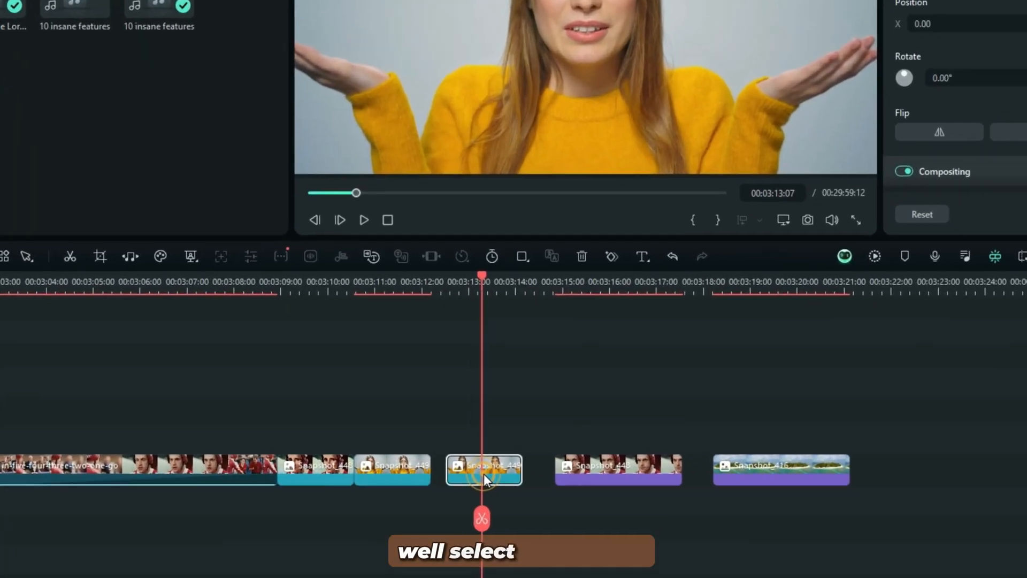
- Apply the Steam Girl style from AI Image Stylizer to the image of the woman in the yellow sweater
{"action": "left_click", "coordinate": [483, 472]}
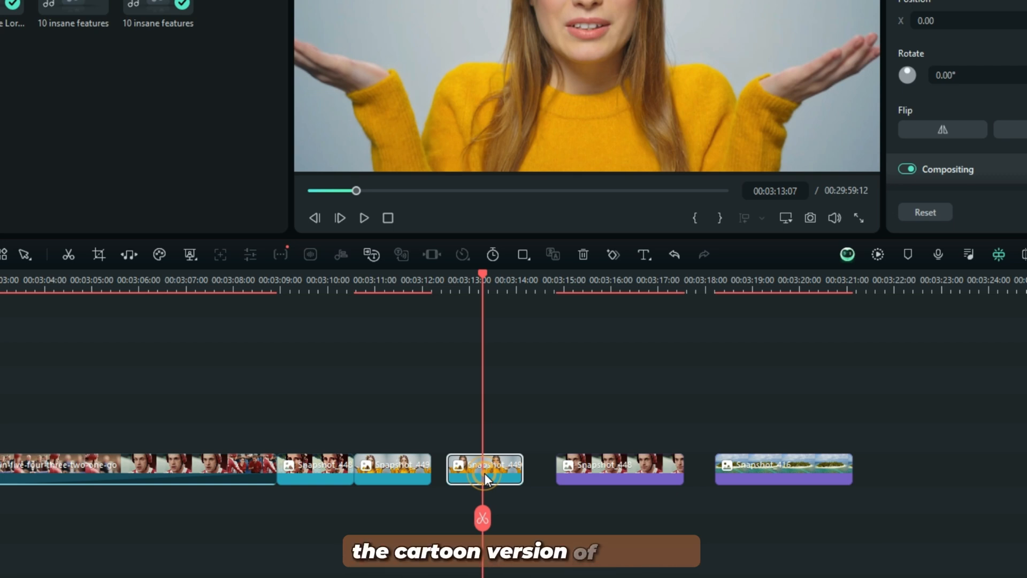
{"action": "left_click", "coordinate": [752, 80]}
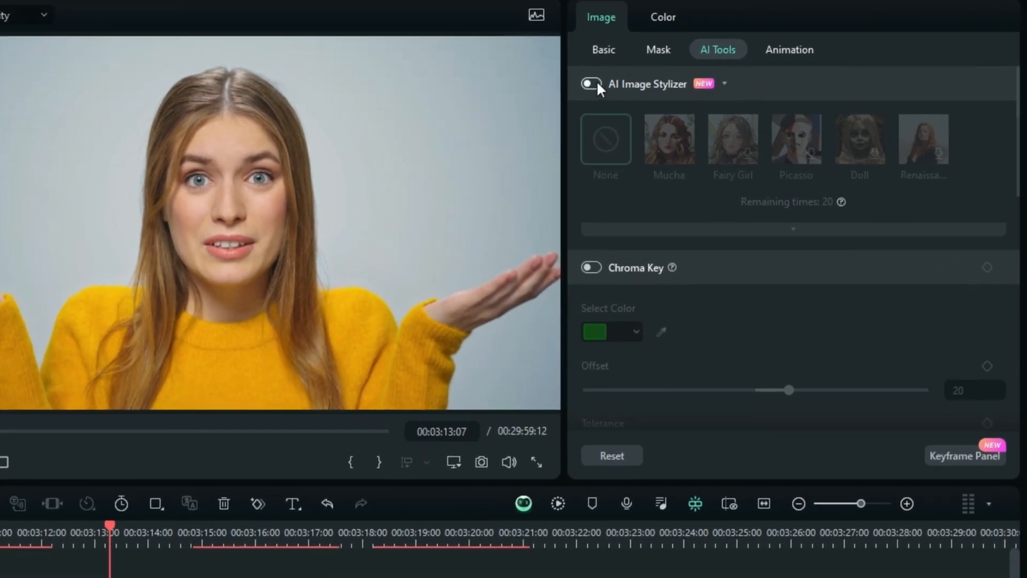
{"action": "left_click", "coordinate": [593, 84]}
{"action": "left_click", "coordinate": [697, 230]}
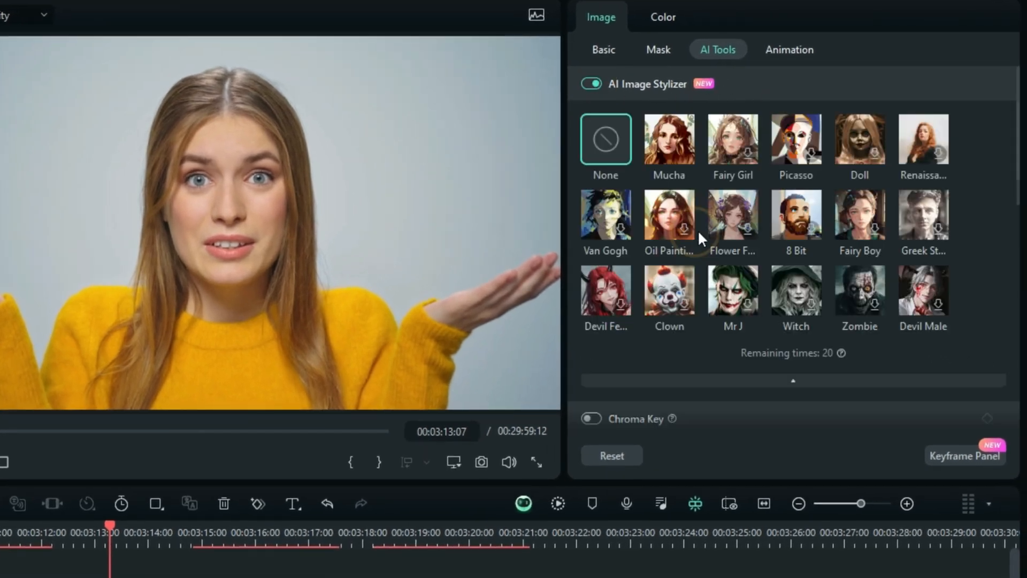
{"action": "scroll", "coordinate": [1019, 98], "scroll_direction": "down", "scroll_amount": 5}
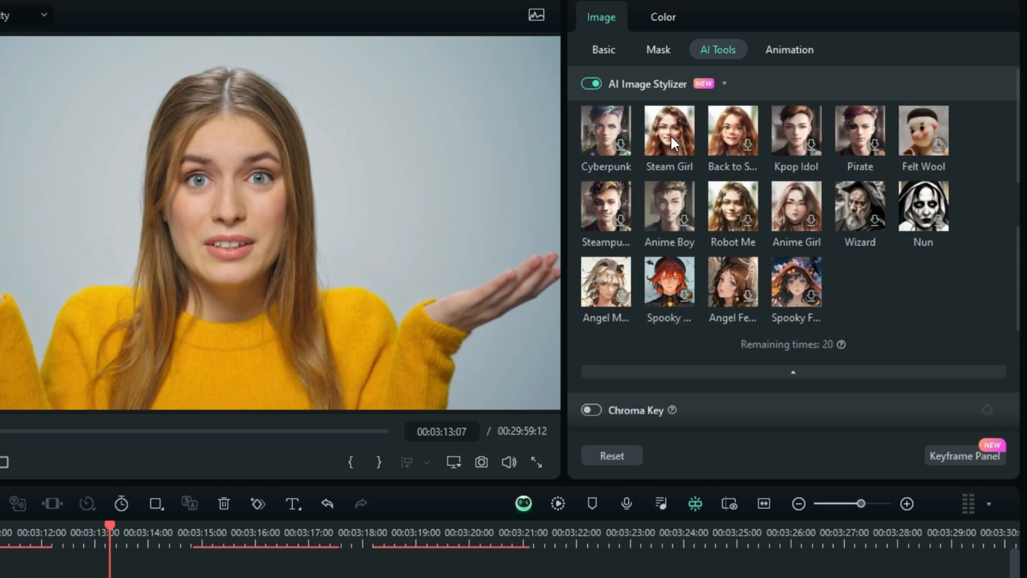
{"action": "left_click", "coordinate": [670, 133]}
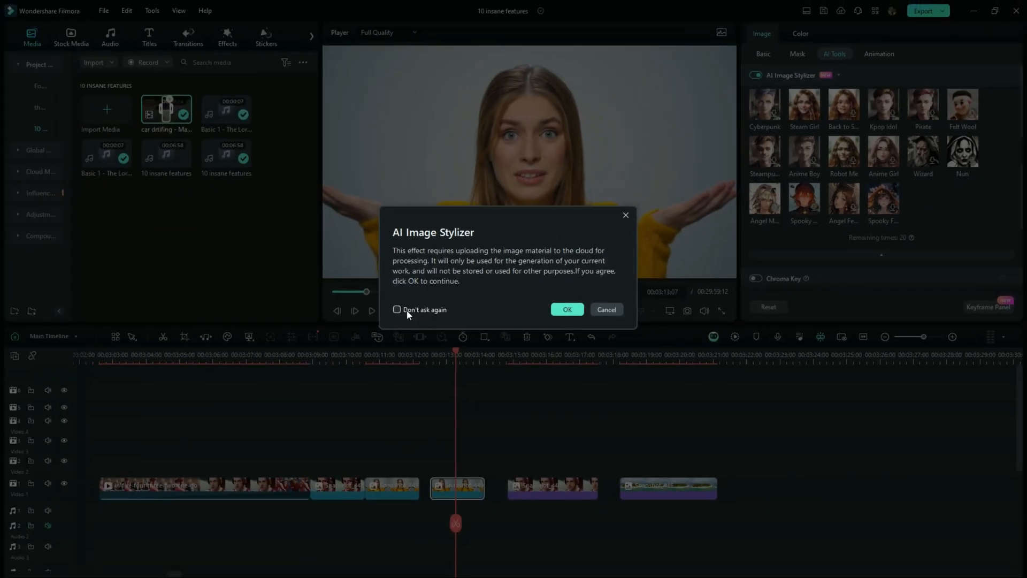
{"action": "left_click", "coordinate": [567, 311]}
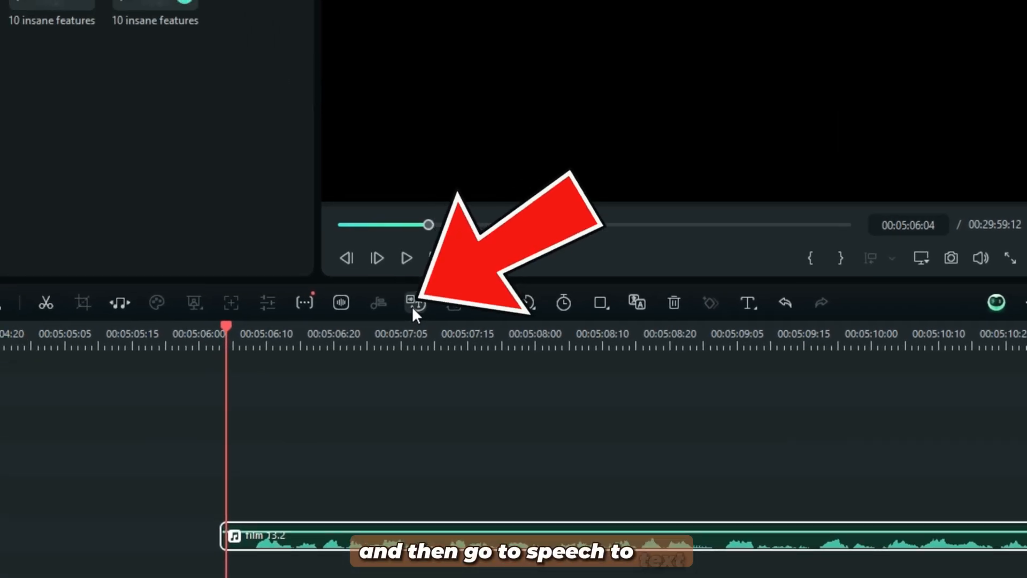
- Transcribe the selected film 13.2 audio clip with Speech-to-Text in English (UK), without translation and with SRT output
{"action": "left_click", "coordinate": [412, 306]}
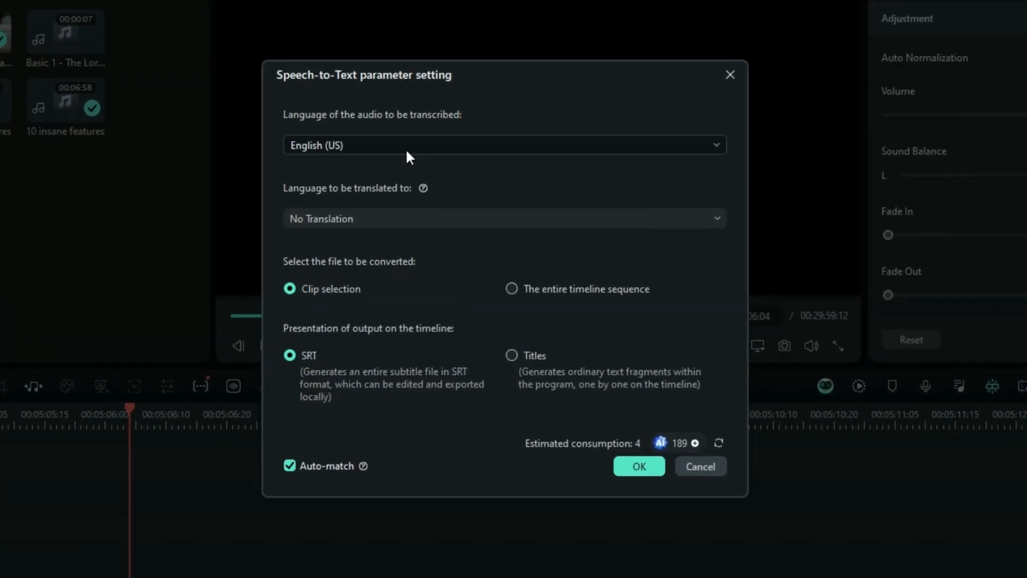
{"action": "left_click", "coordinate": [424, 144]}
{"action": "left_click", "coordinate": [352, 198]}
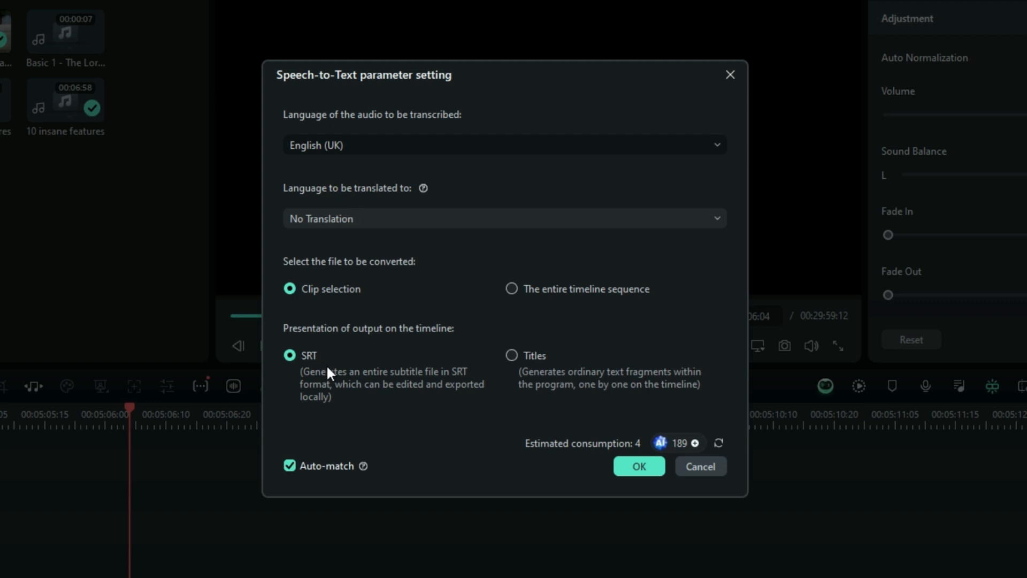
{"action": "left_click", "coordinate": [642, 466]}
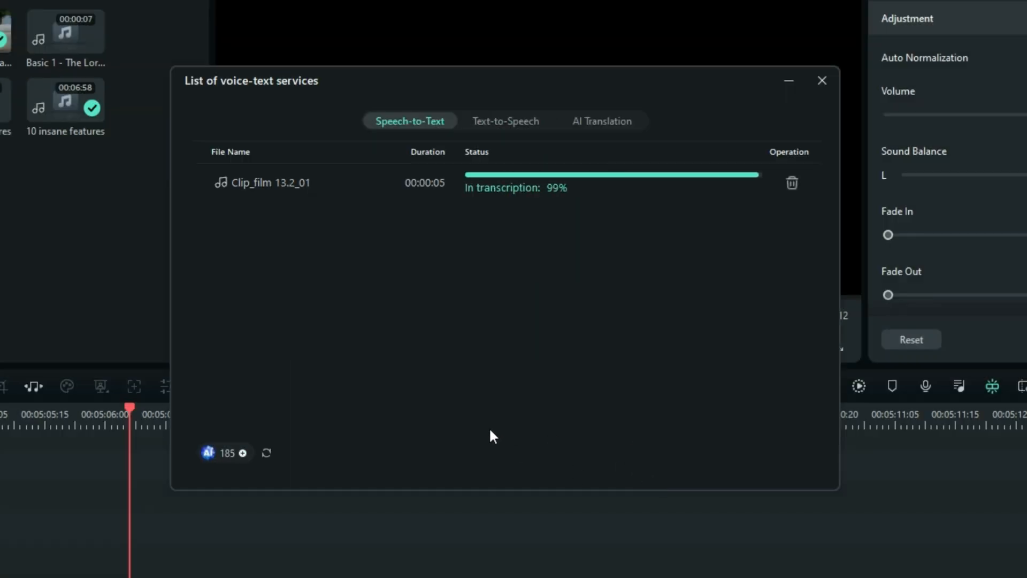
{"action": "left_click", "coordinate": [817, 84]}
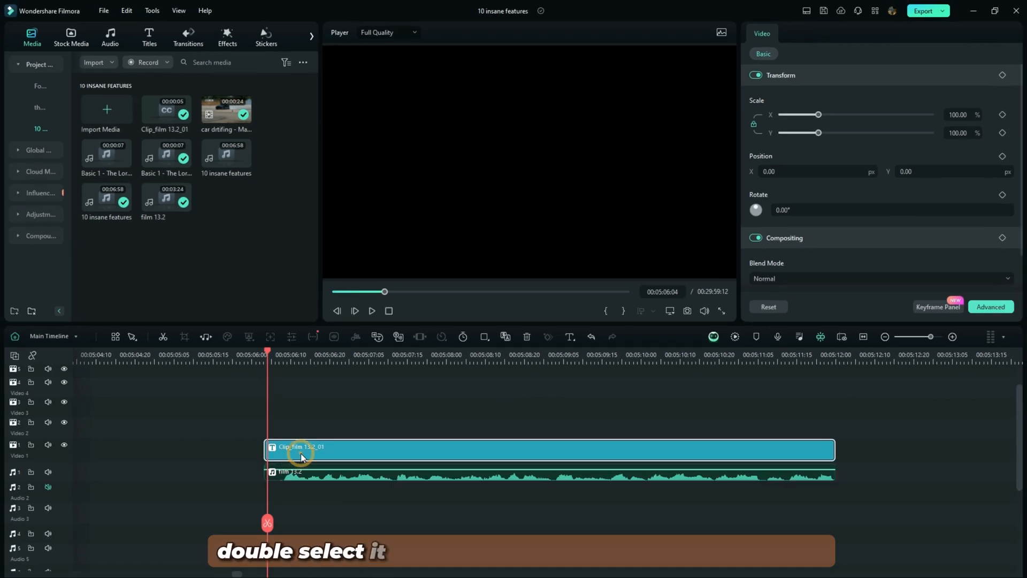
- Open the Clip_film 13.2_01 subtitle file for editing and split the line "let's look at the most important things here" after "let's"
{"action": "double_click", "coordinate": [301, 454]}
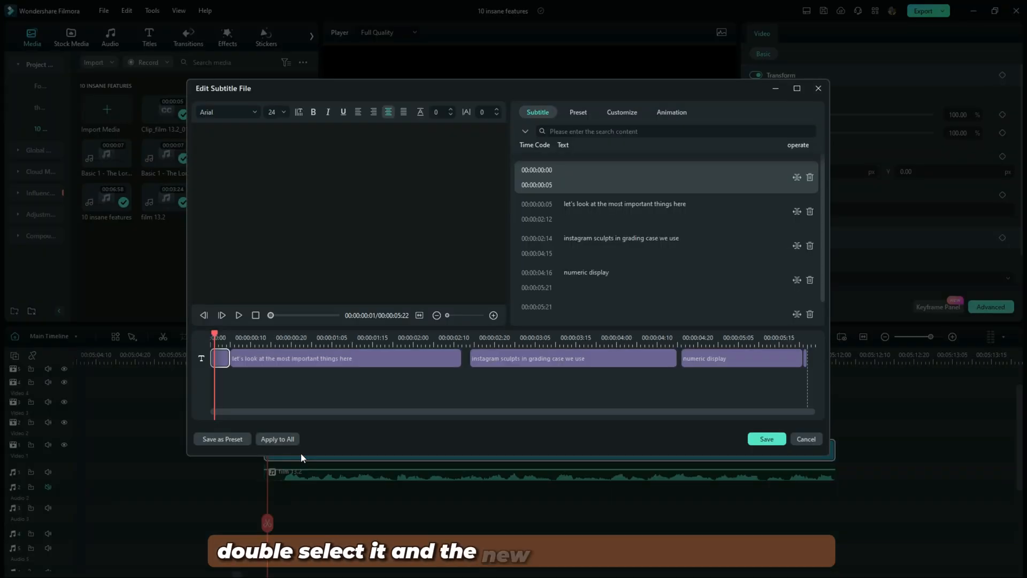
{"action": "left_click", "coordinate": [796, 88]}
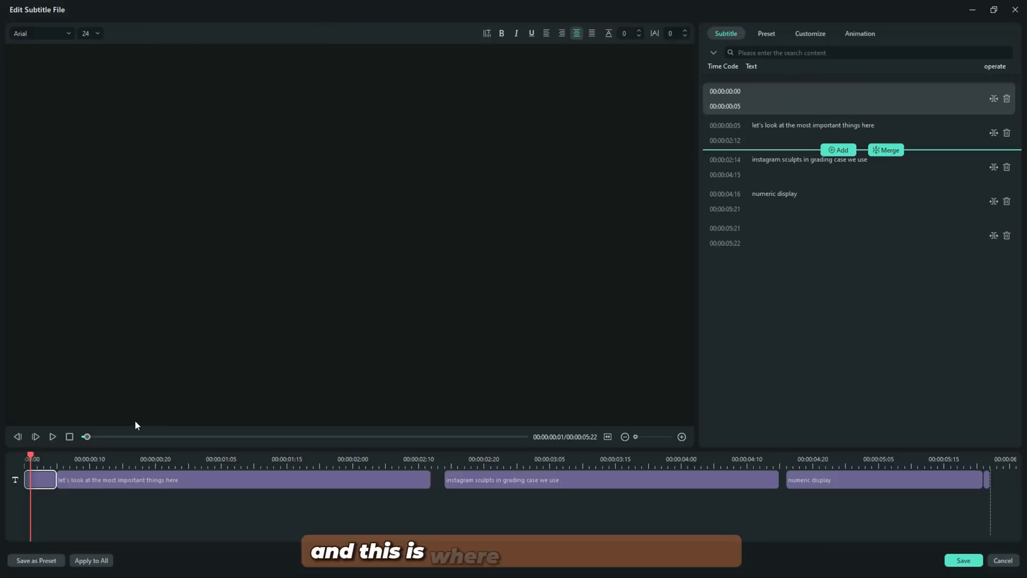
{"action": "key", "text": "space"}
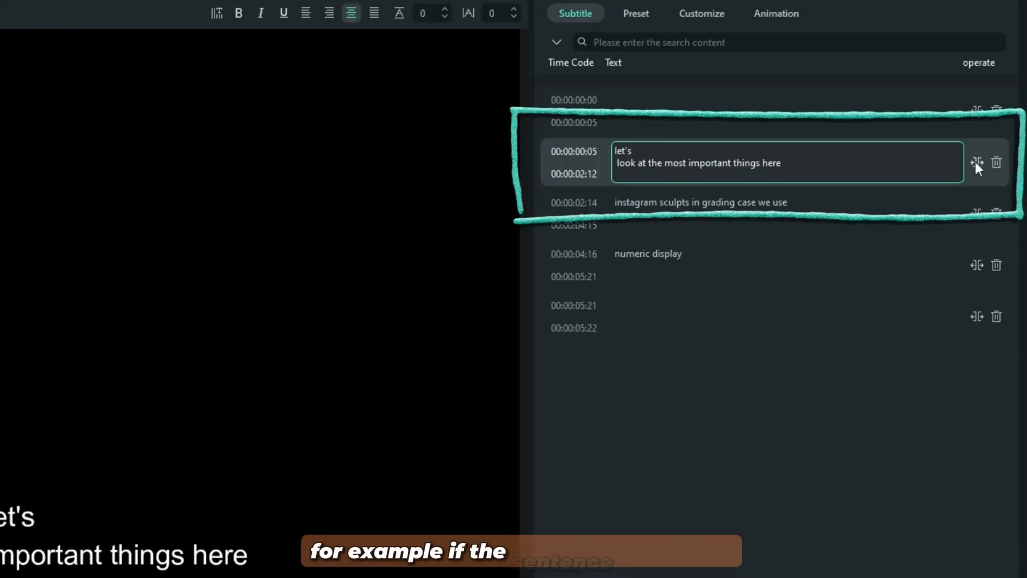
{"action": "left_click", "coordinate": [975, 162]}
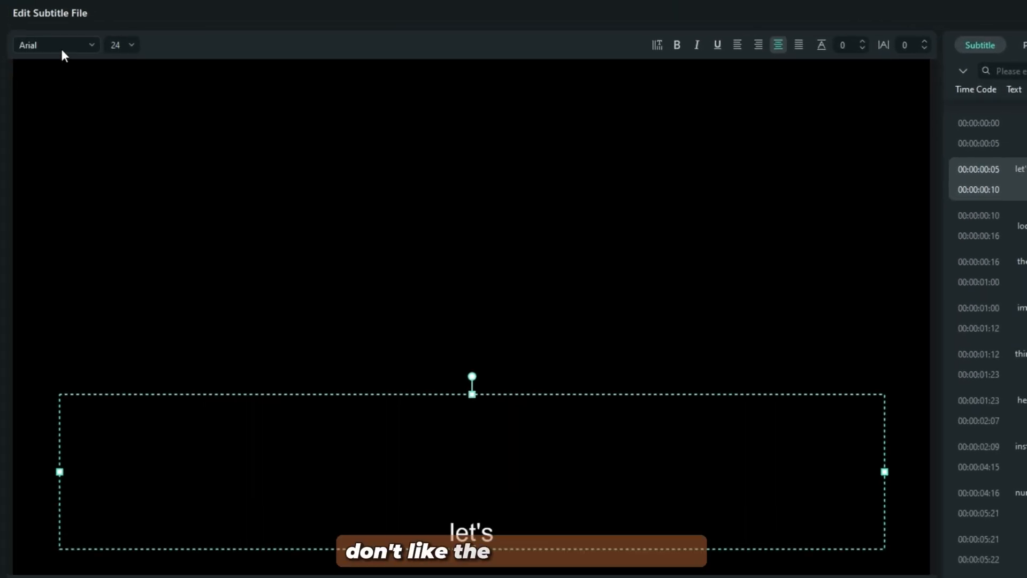
- Set the "let's" subtitle's font to Changa One Italic and show the available subtitle animations
{"action": "left_click", "coordinate": [62, 48]}
{"action": "scroll", "coordinate": [41, 326], "scroll_direction": "down", "scroll_amount": 3}
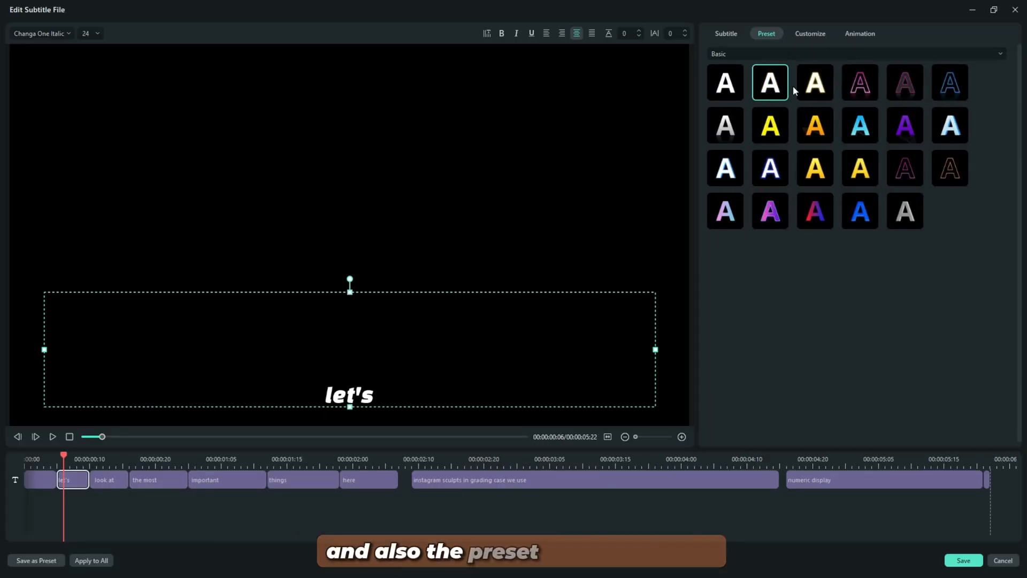
{"action": "left_click", "coordinate": [859, 34]}
{"action": "left_click", "coordinate": [752, 57]}
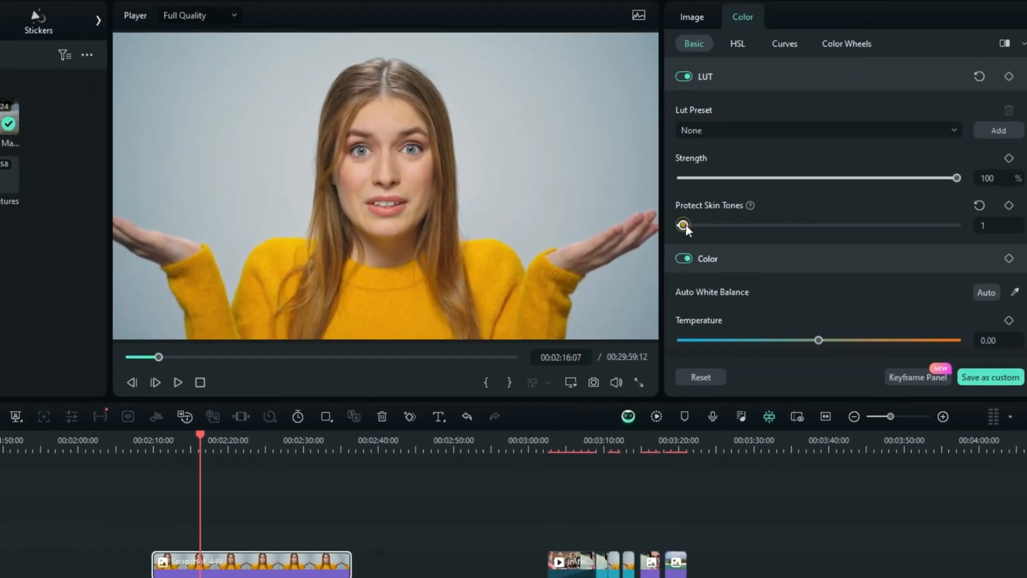
- Raise Protect Skin Tones to 3 in the LUT settings of the image of the woman
{"action": "left_click_drag", "start_coordinate": [530, 350], "coordinate": [538, 350]}
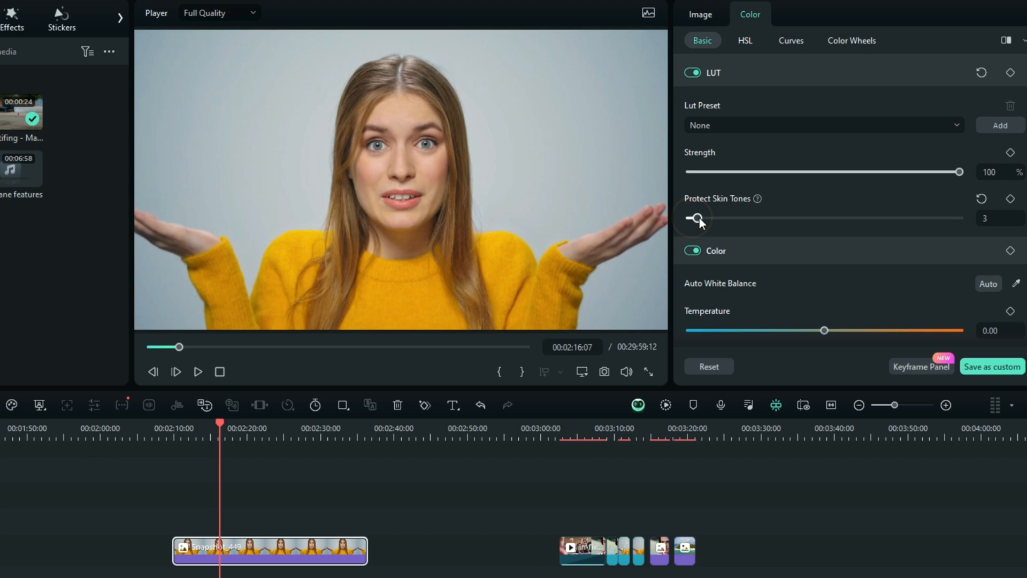